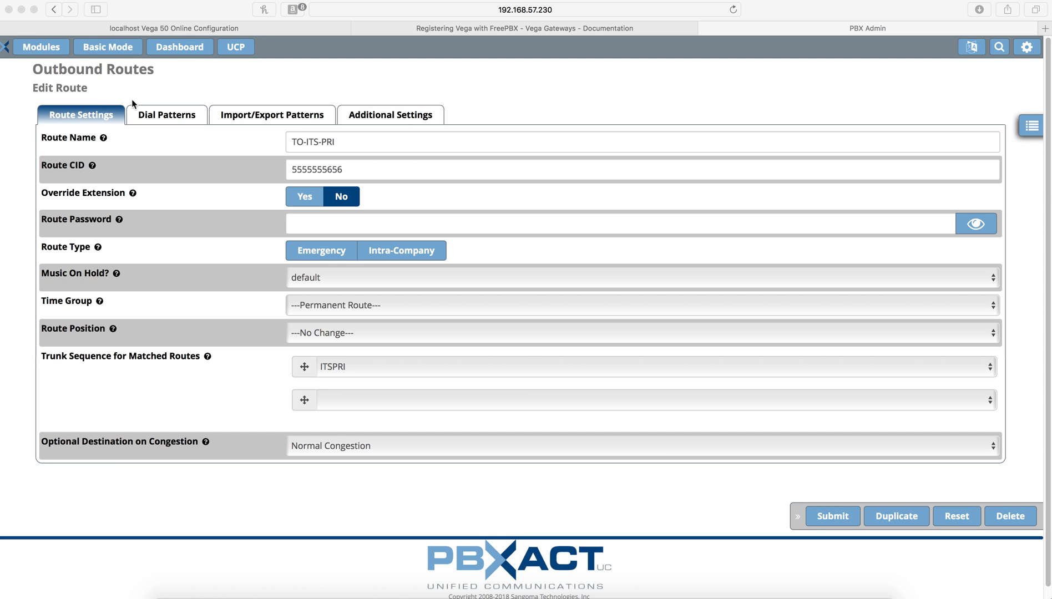
# Step: Add a new class of service and name it Video
pyautogui.click(37, 47)
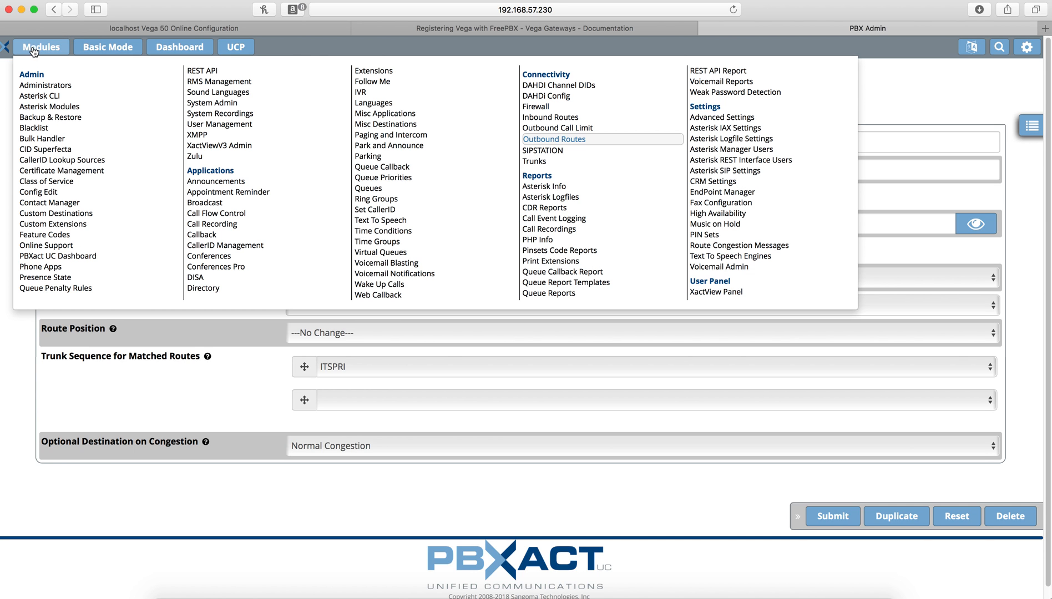
pyautogui.click(56, 184)
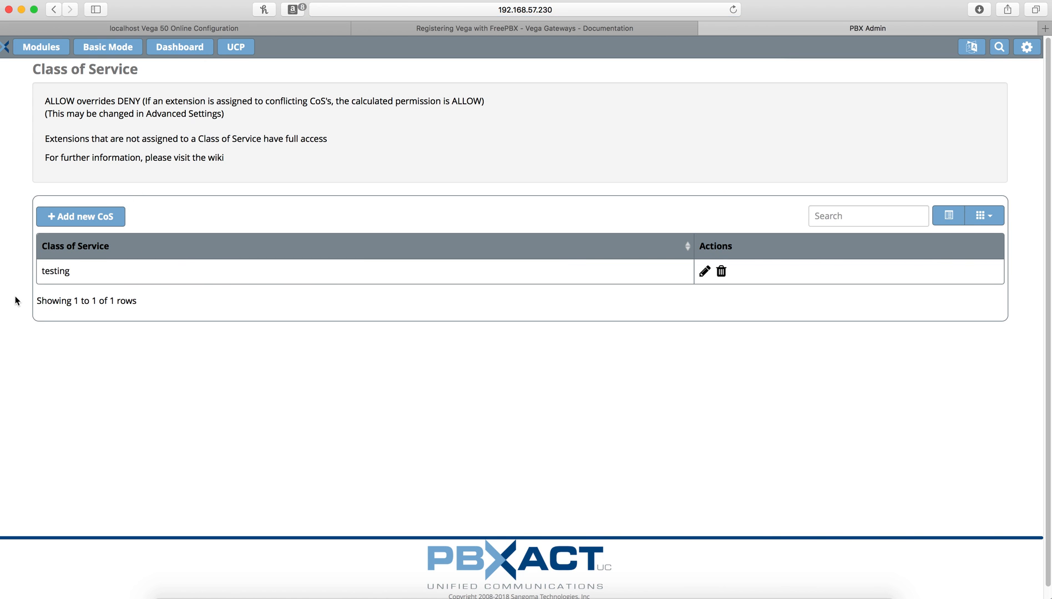
pyautogui.moveTo(46, 273); pyautogui.dragTo(105, 275)
pyautogui.click(106, 274)
pyautogui.click(104, 223)
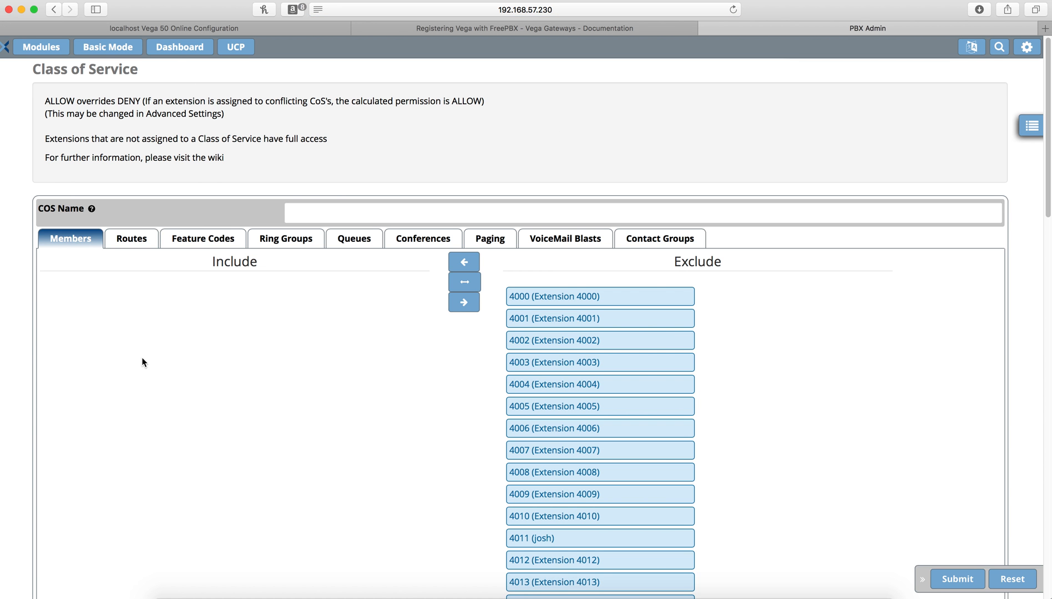
pyautogui.click(331, 216)
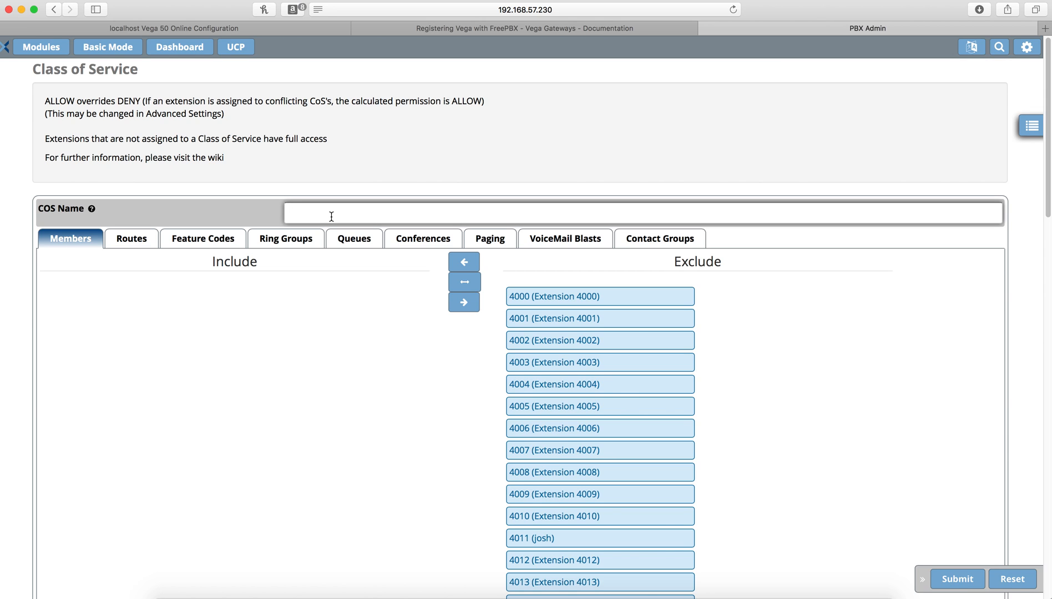
pyautogui.write('Video')
pyautogui.click(416, 351)
# Step: Include extensions 4030 and 4031 as members of the Video class of service
pyautogui.scroll(-5, 822, 350)
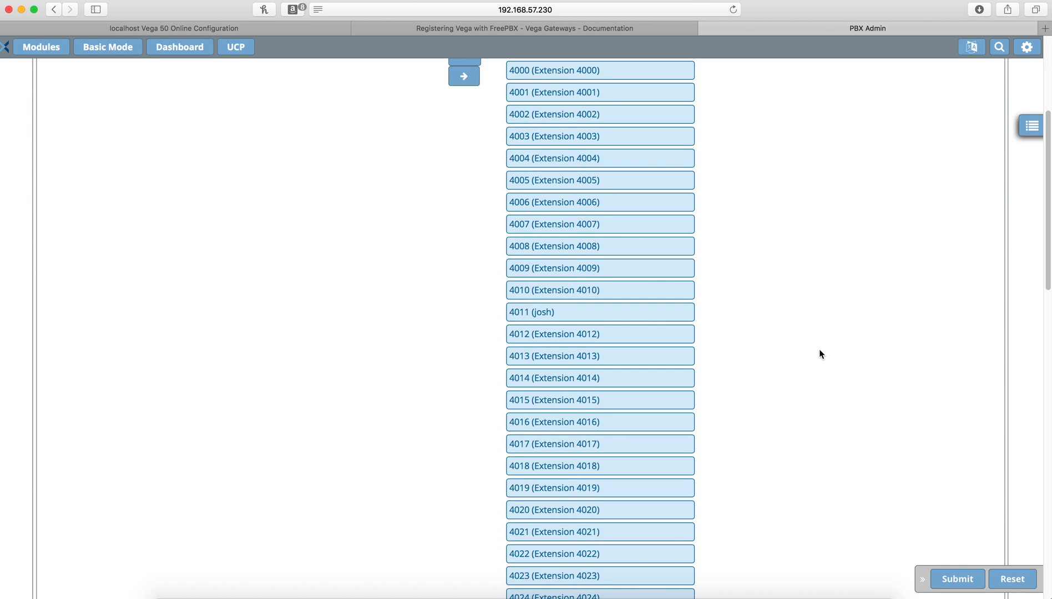
pyautogui.scroll(5, 820, 352)
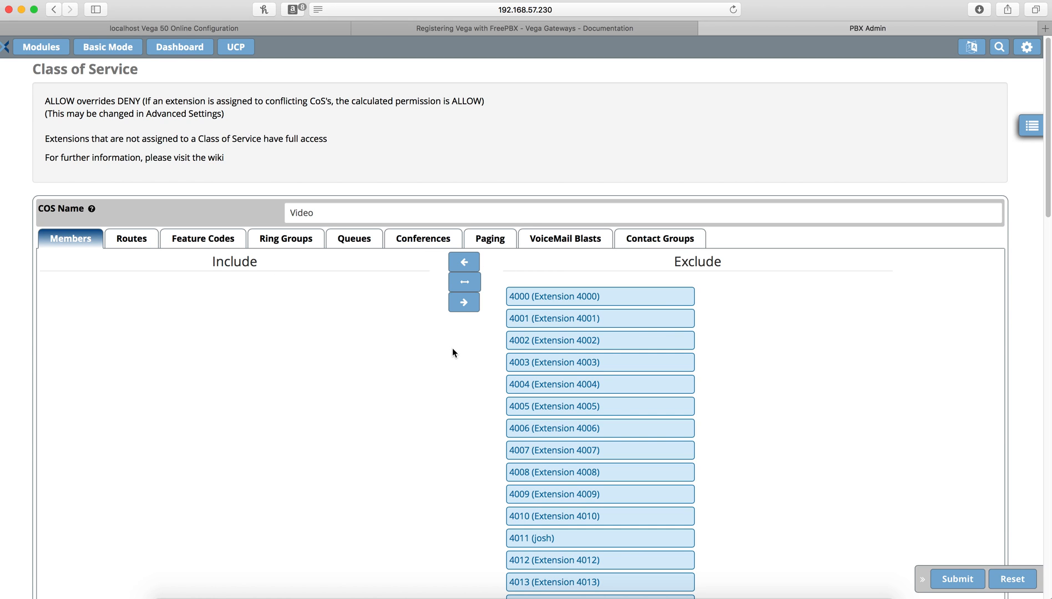
pyautogui.scroll(-2, 452, 352)
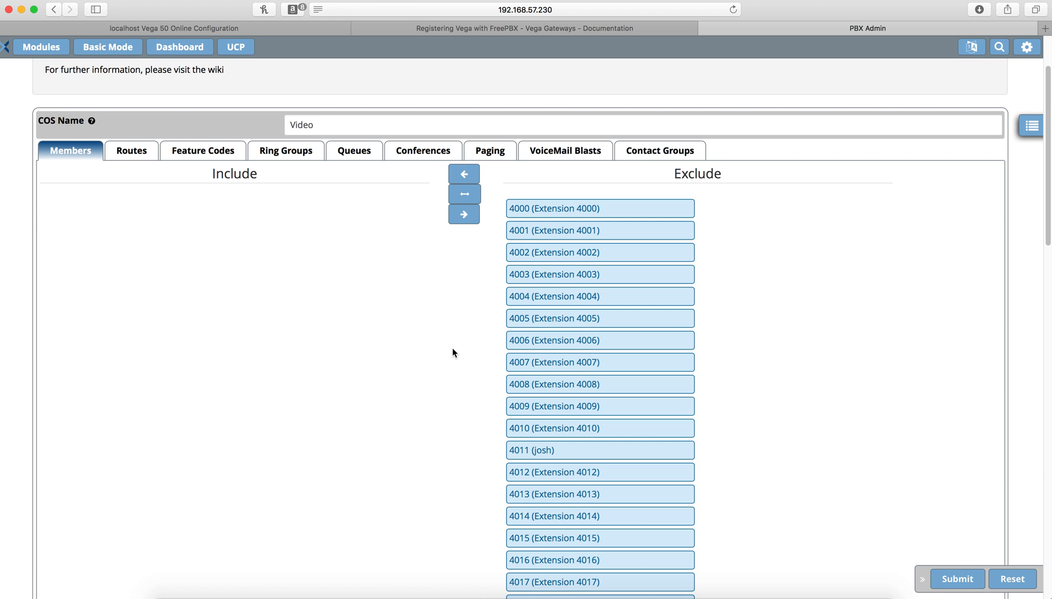
pyautogui.scroll(-12, 452, 352)
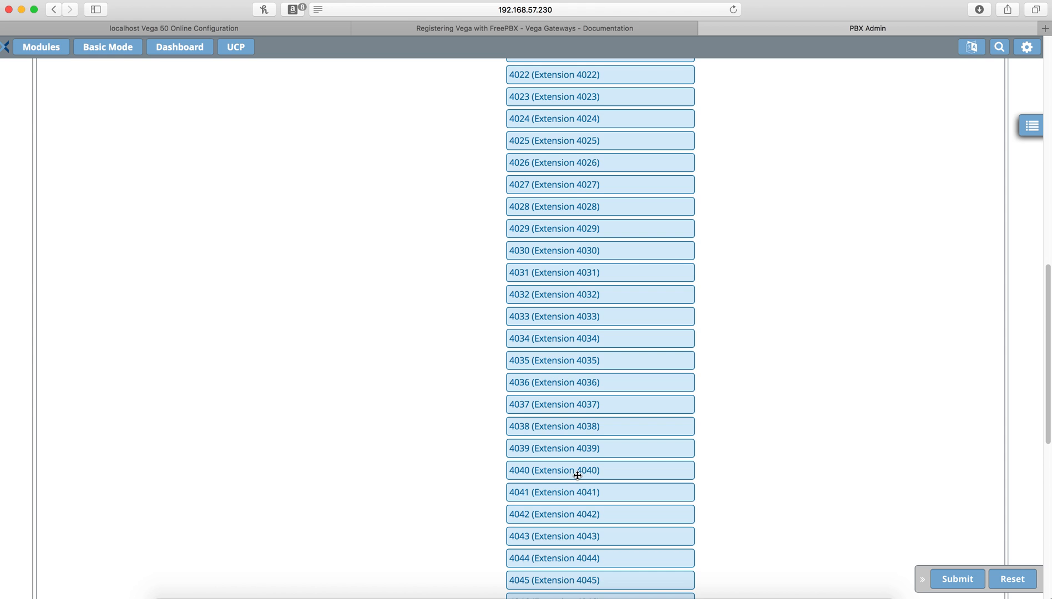
pyautogui.scroll(12, 578, 475)
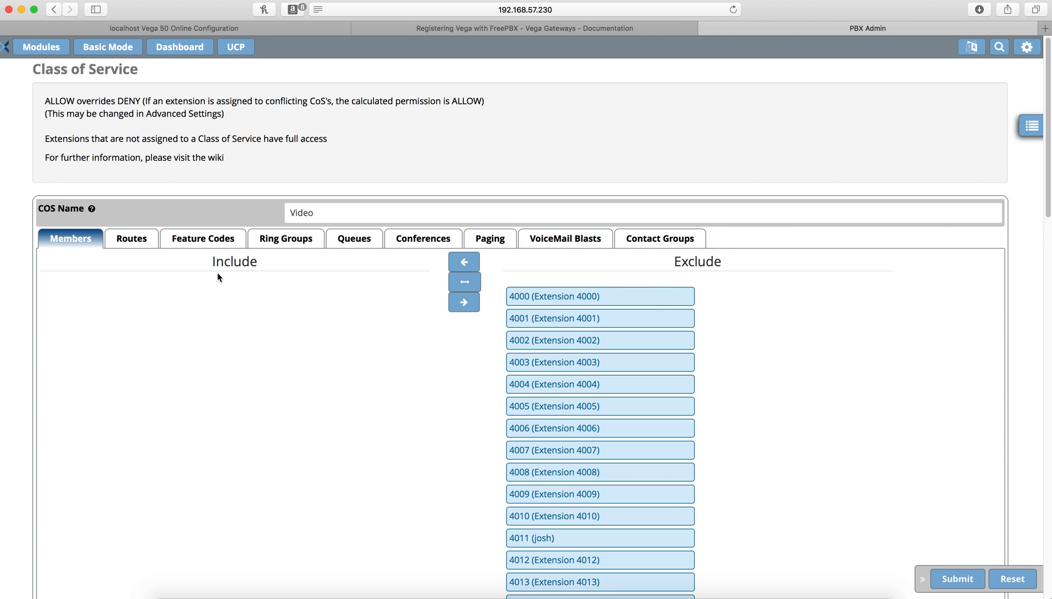
pyautogui.scroll(-10, 666, 314)
pyautogui.scroll(-1, 616, 272)
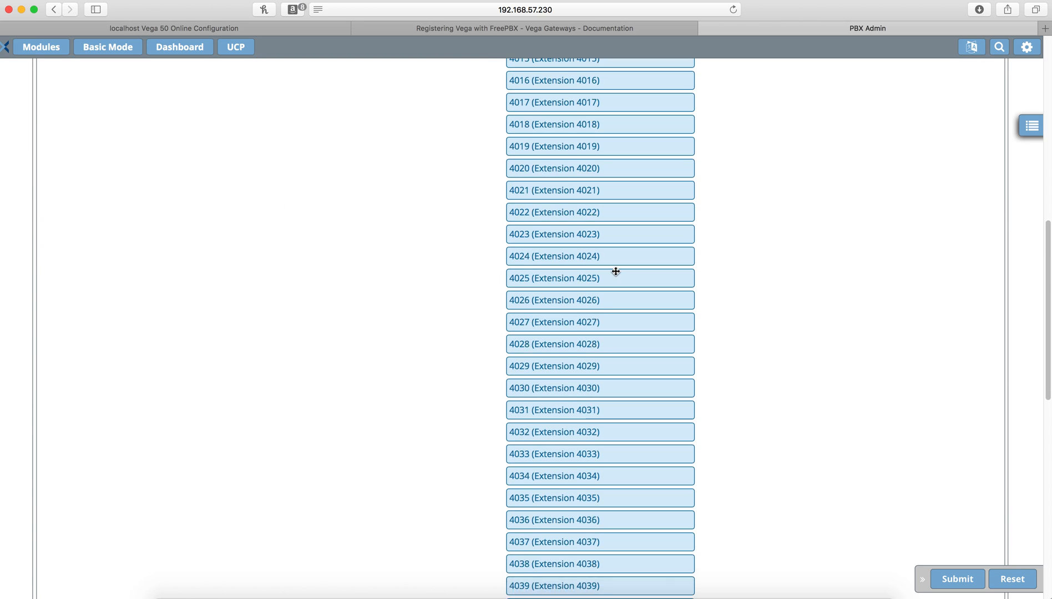
pyautogui.scroll(-2, 616, 272)
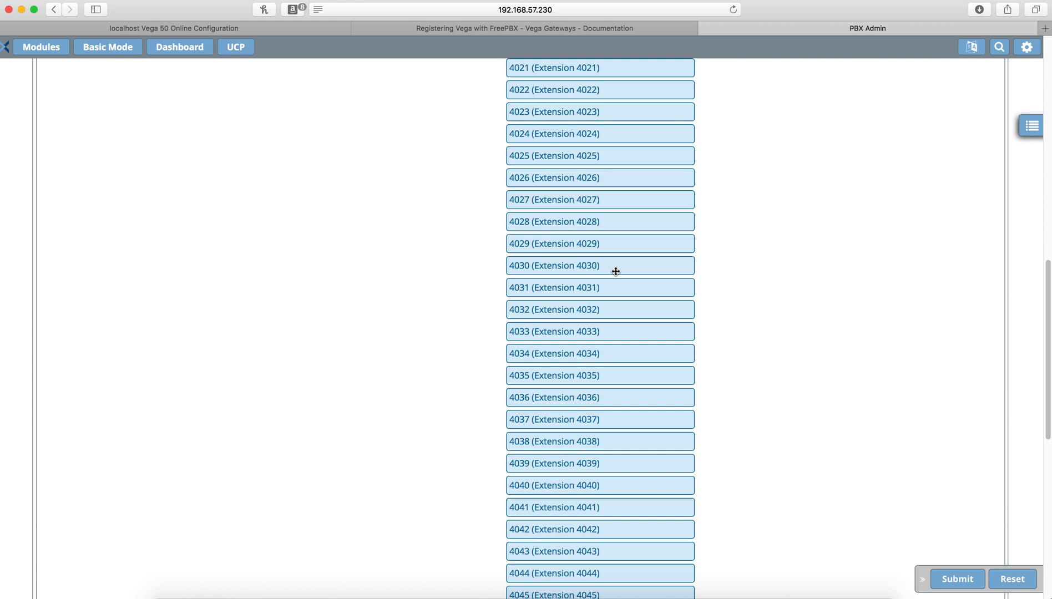
pyautogui.click(616, 270)
pyautogui.click(616, 267)
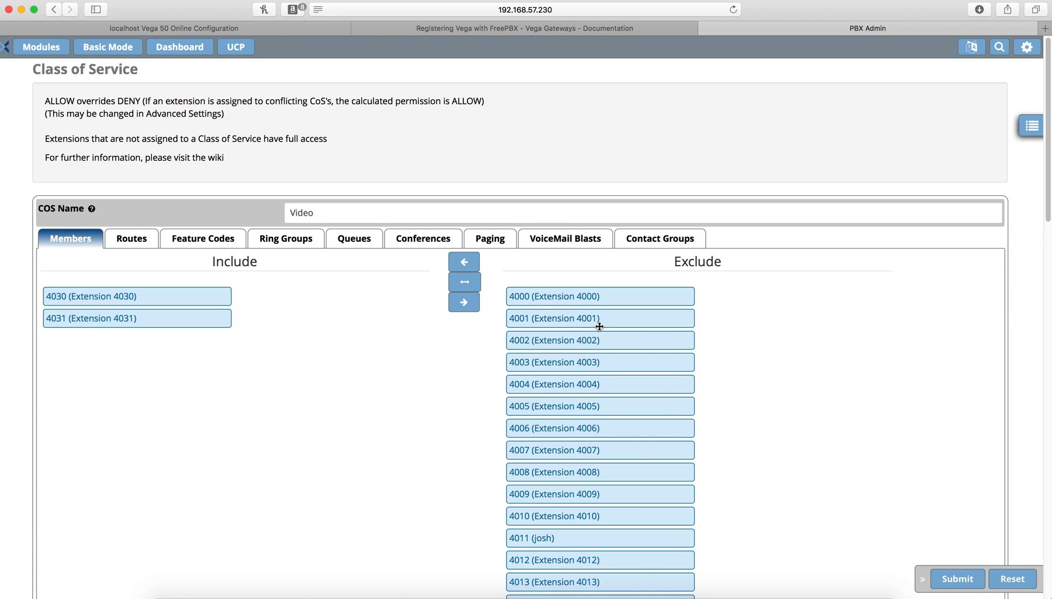
# Step: Swap the included and excluded member lists and swap them back
pyautogui.click(466, 283)
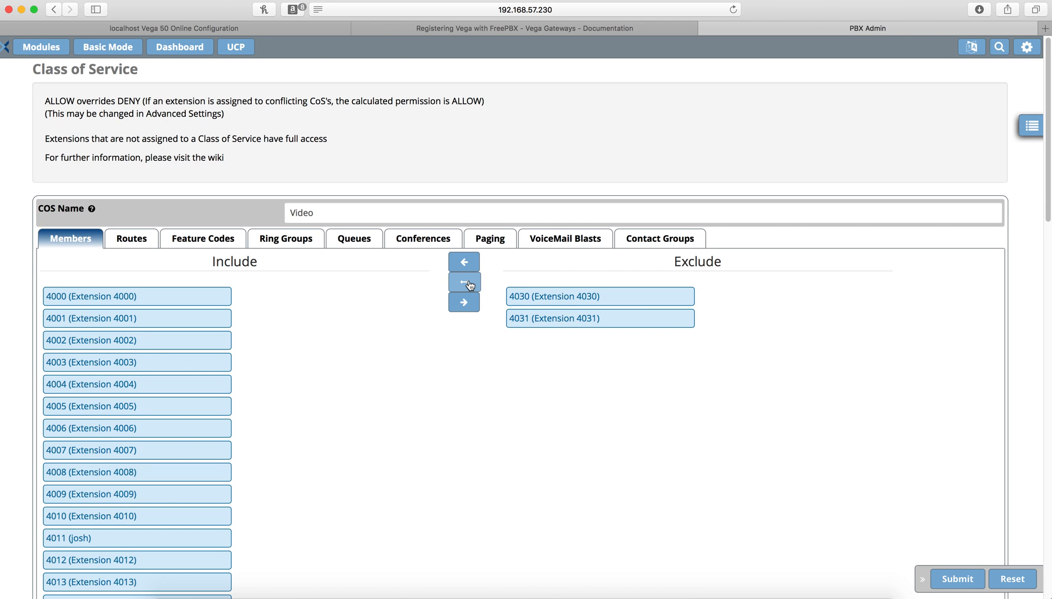
pyautogui.click(468, 283)
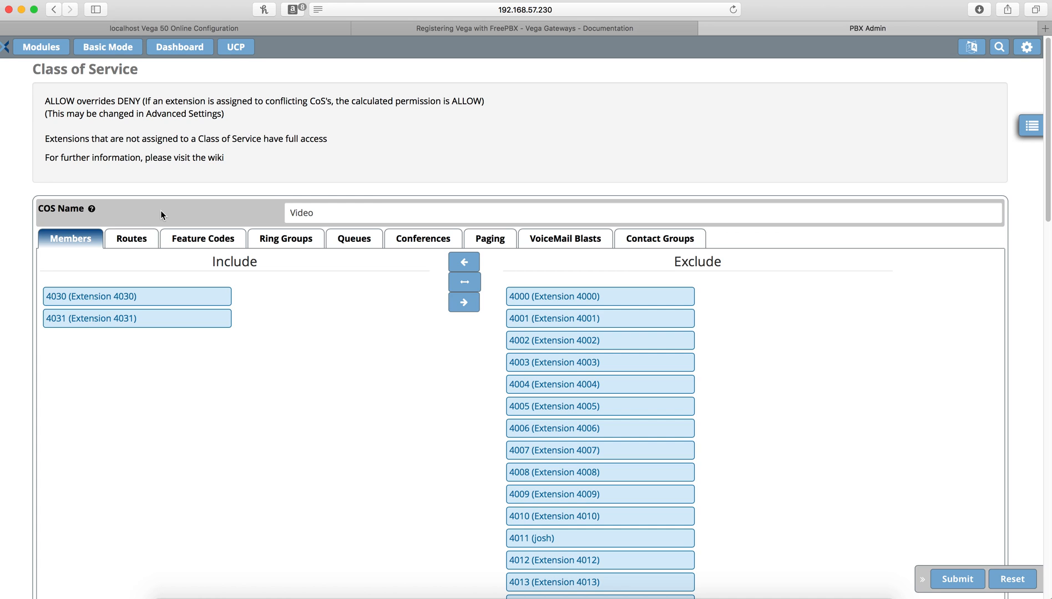
# Step: Deny the TO-ITS-PRI outbound route for the class of service, keeping ITSCUCM allowed
pyautogui.click(127, 243)
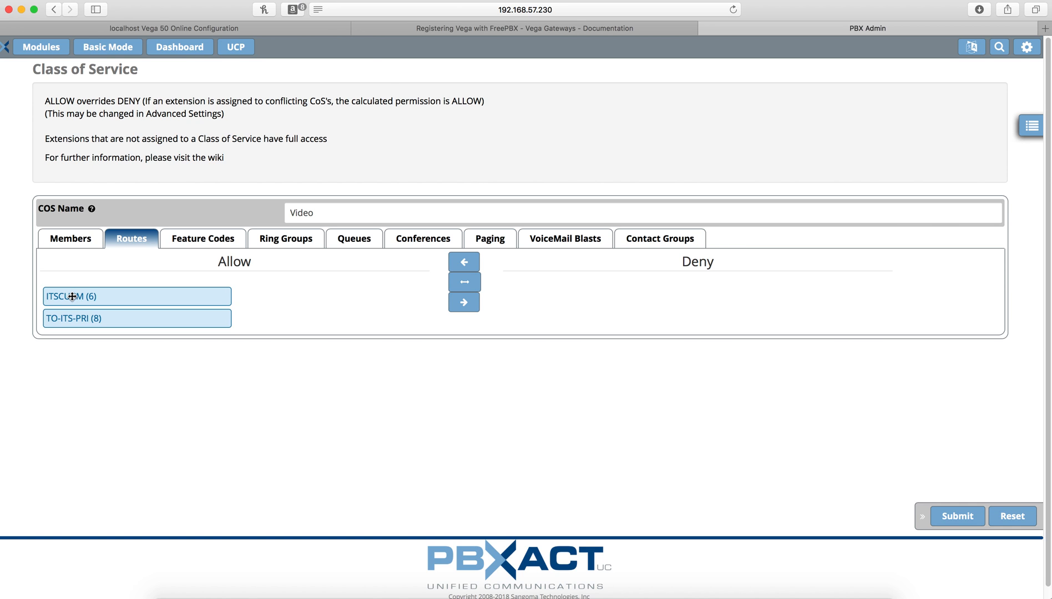
pyautogui.doubleClick(93, 317)
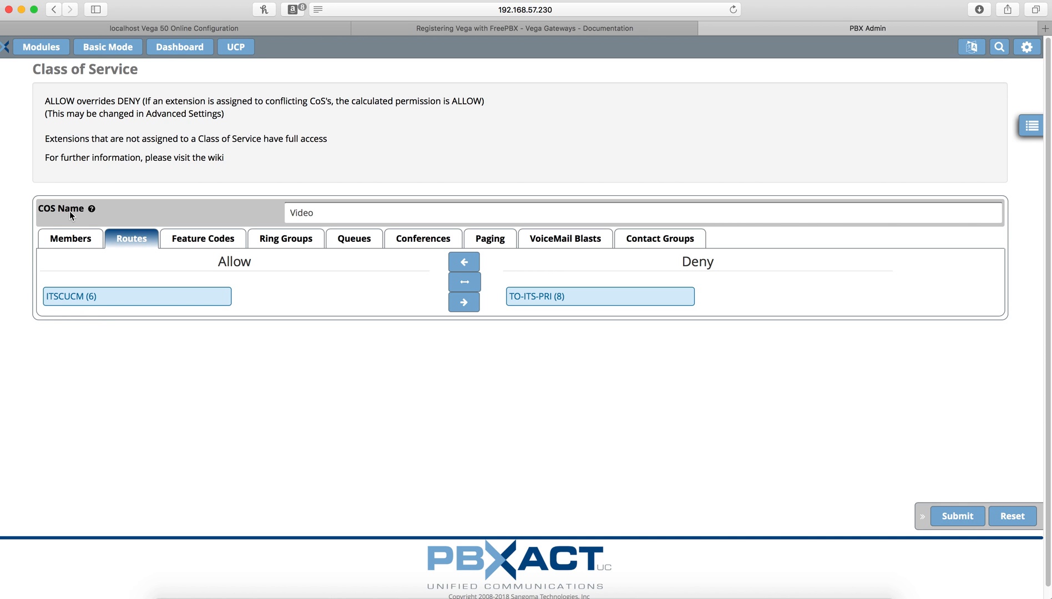
pyautogui.moveTo(90, 212)
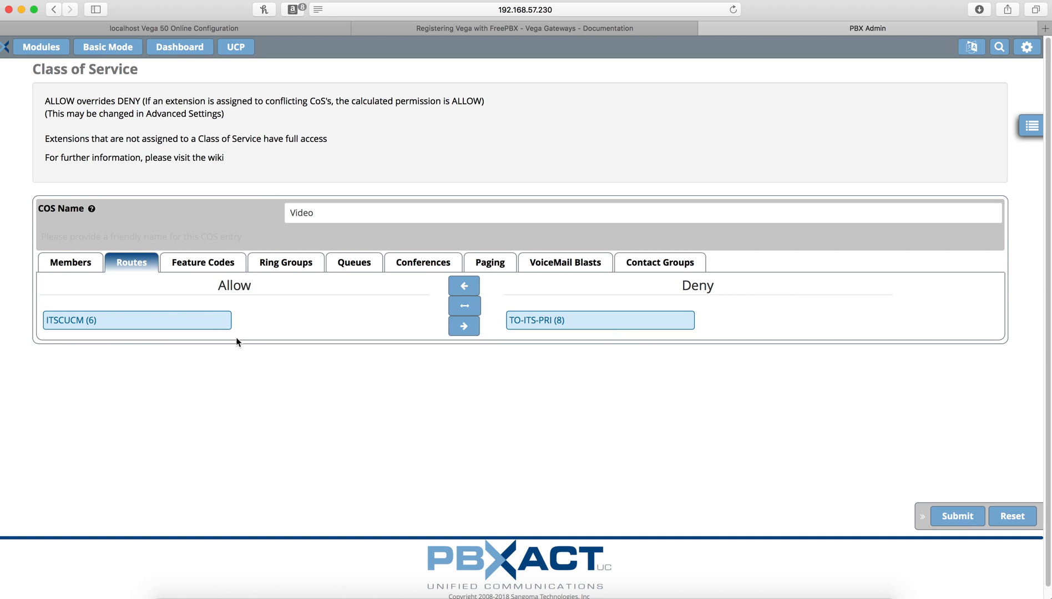
# Step: Review the feature codes that can be allowed or denied for the Video class of service
pyautogui.click(211, 243)
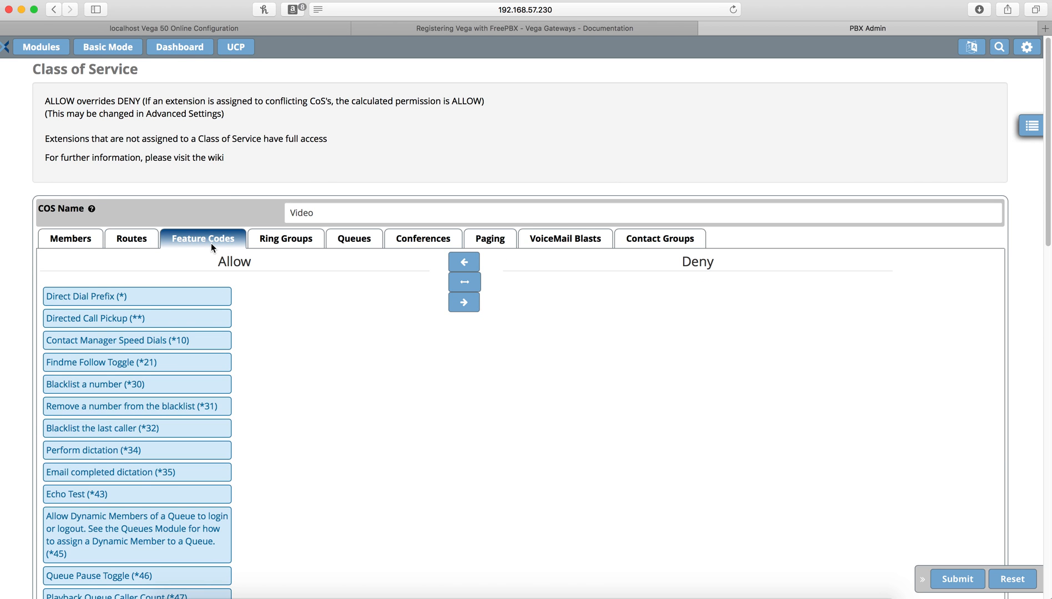
pyautogui.scroll(-2, 333, 403)
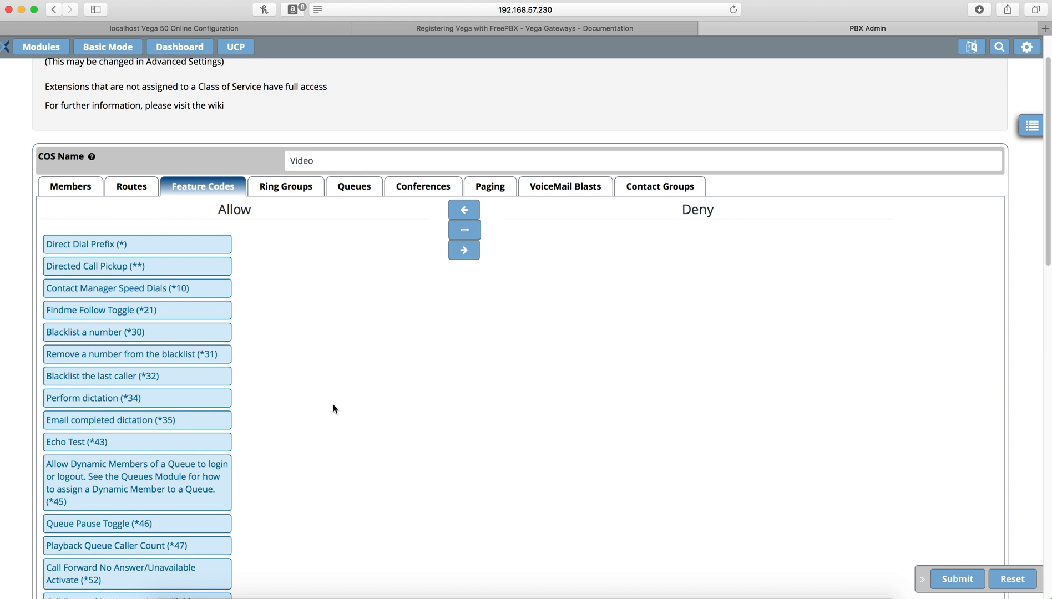
pyautogui.scroll(-4, 337, 406)
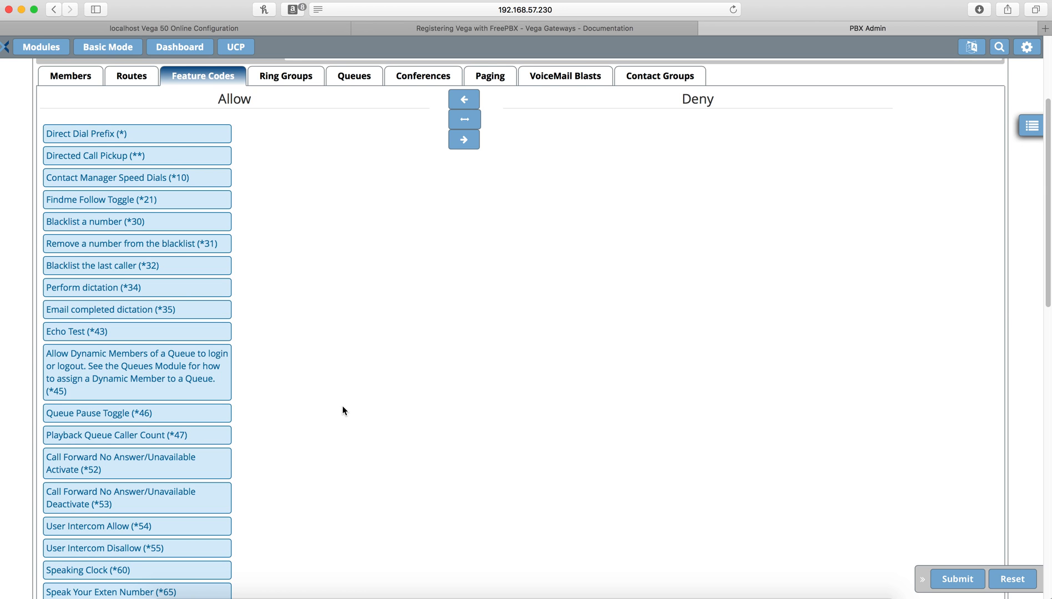
pyautogui.scroll(-13, 336, 355)
pyautogui.scroll(-6, 350, 368)
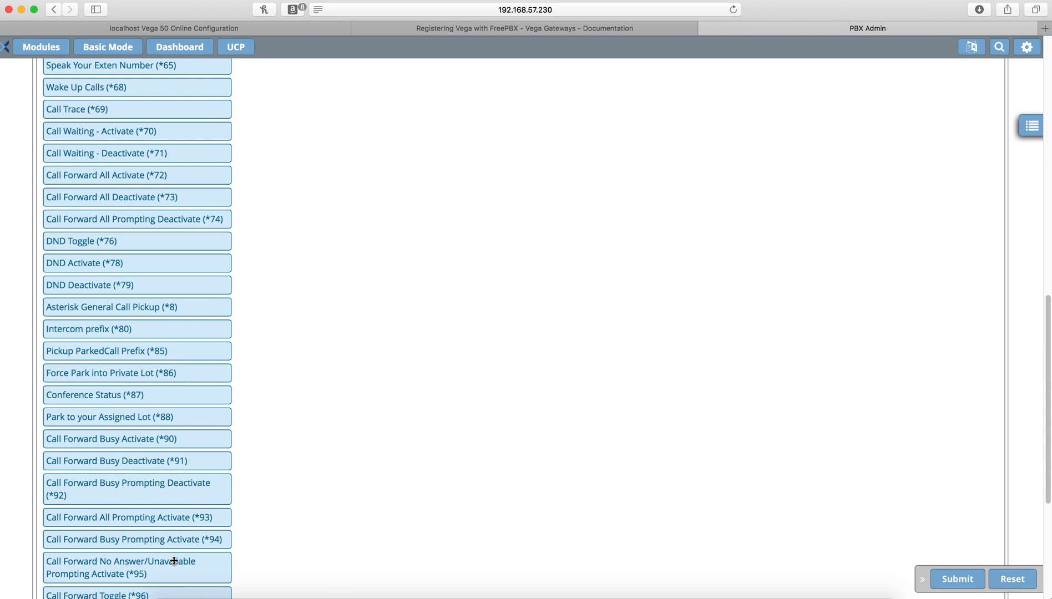
pyautogui.scroll(15, 282, 439)
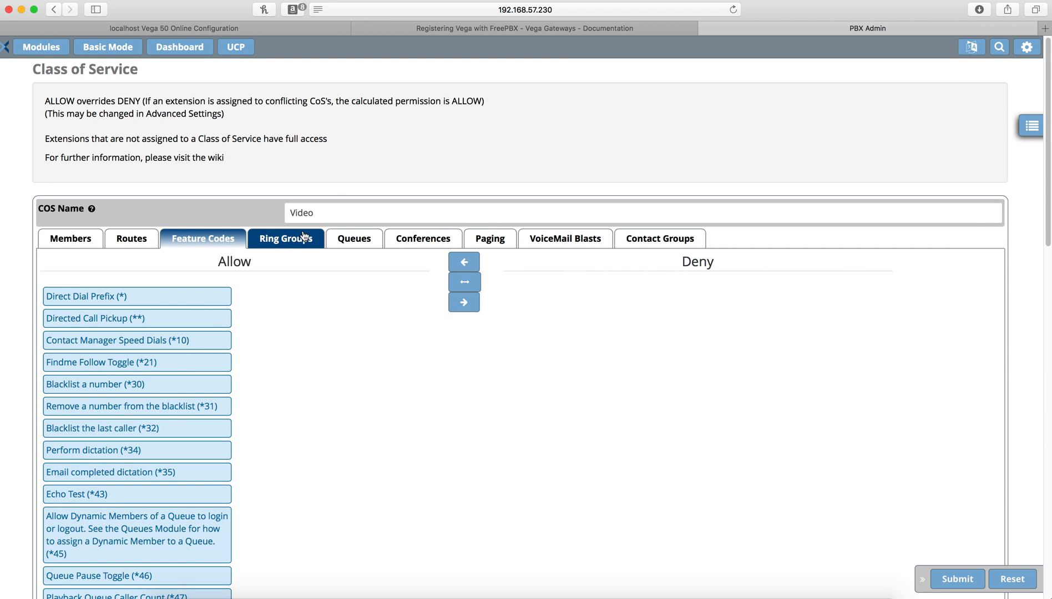
# Step: Review the class's permissions for ring groups, queues, conferences, paging, voicemail blasts and contact groups
pyautogui.click(303, 237)
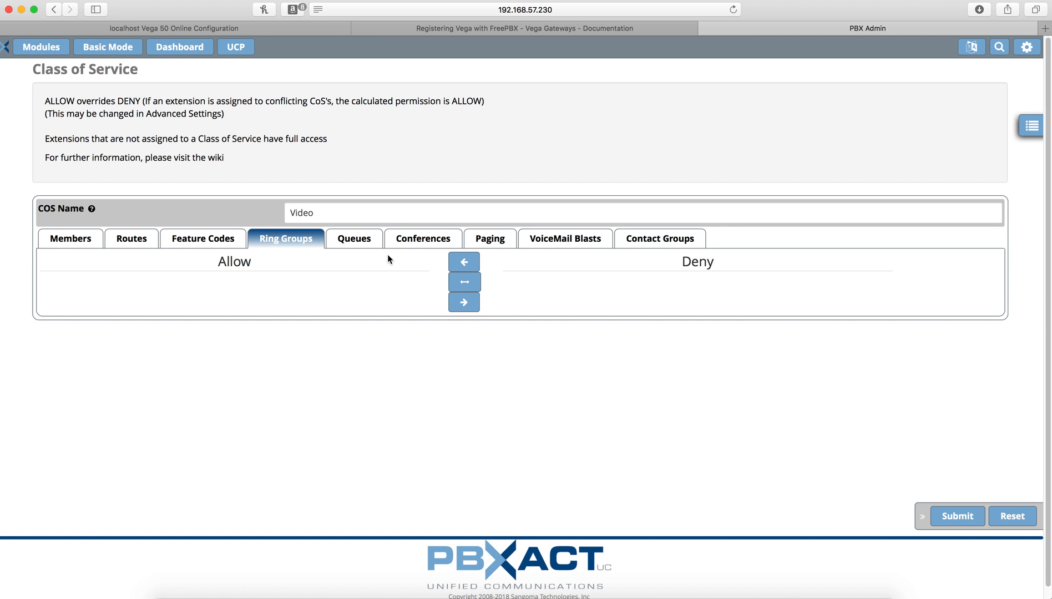
pyautogui.click(364, 242)
pyautogui.click(420, 242)
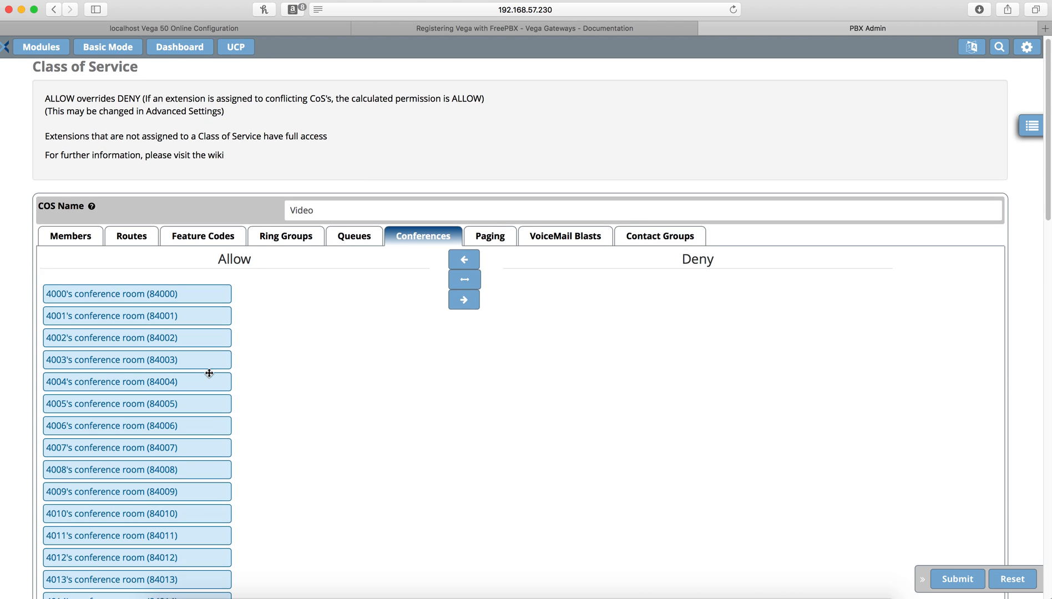
pyautogui.scroll(-5, 206, 371)
pyautogui.scroll(5, 210, 285)
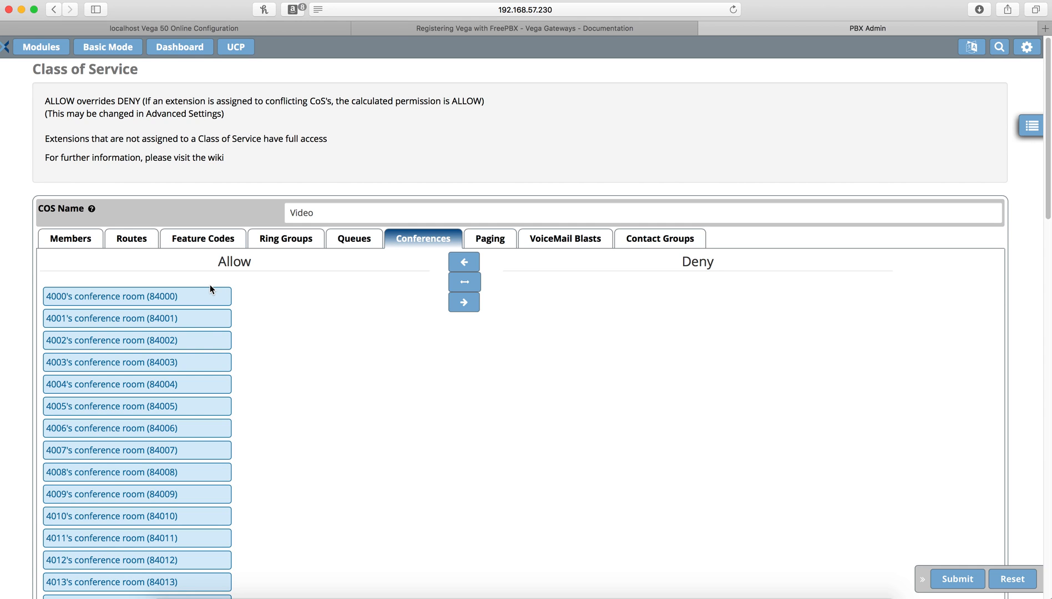
pyautogui.click(489, 239)
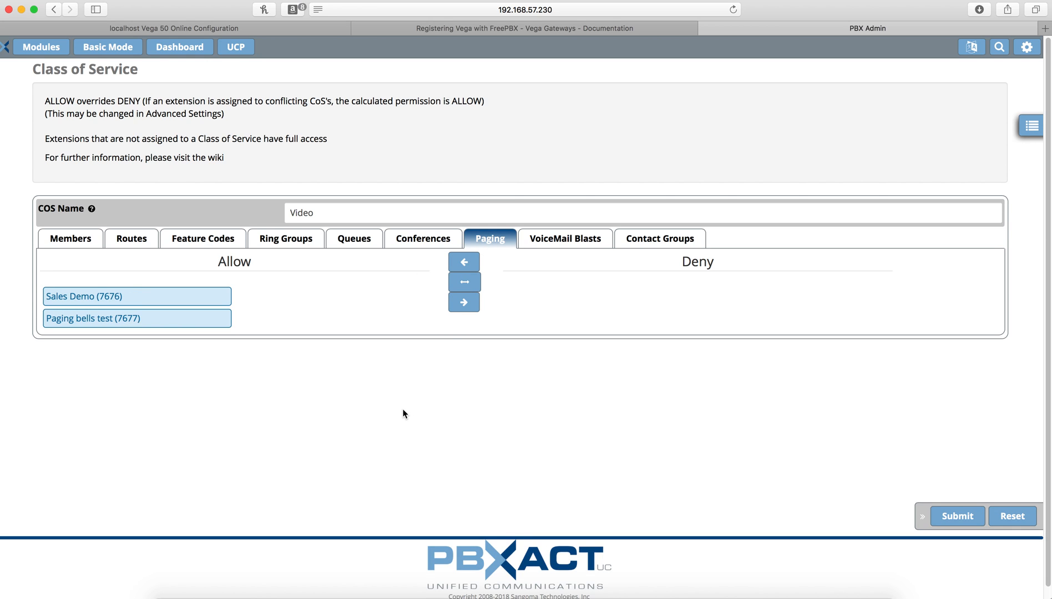
pyautogui.click(561, 245)
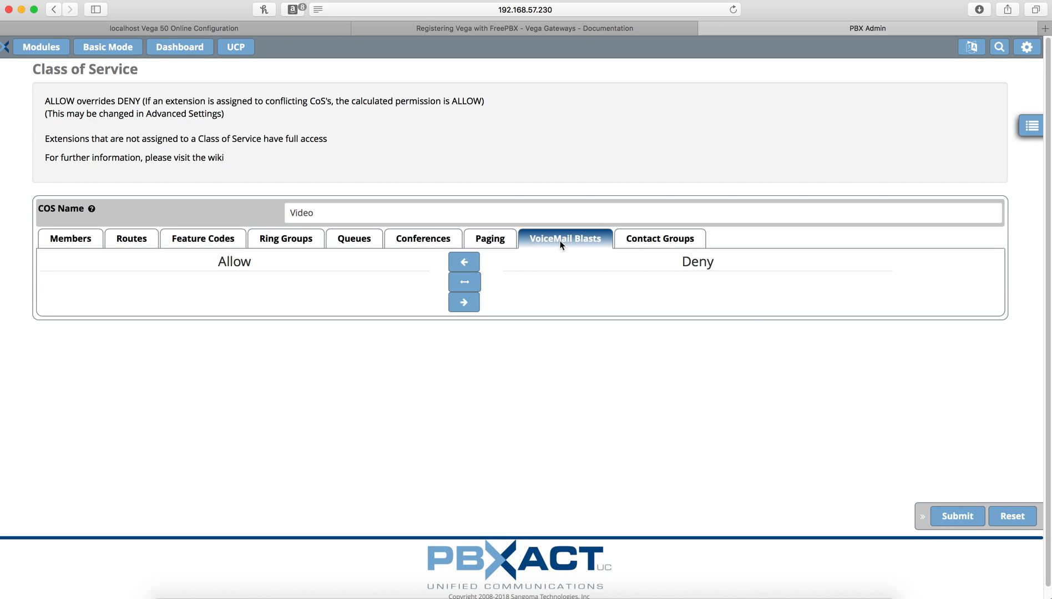
pyautogui.click(629, 239)
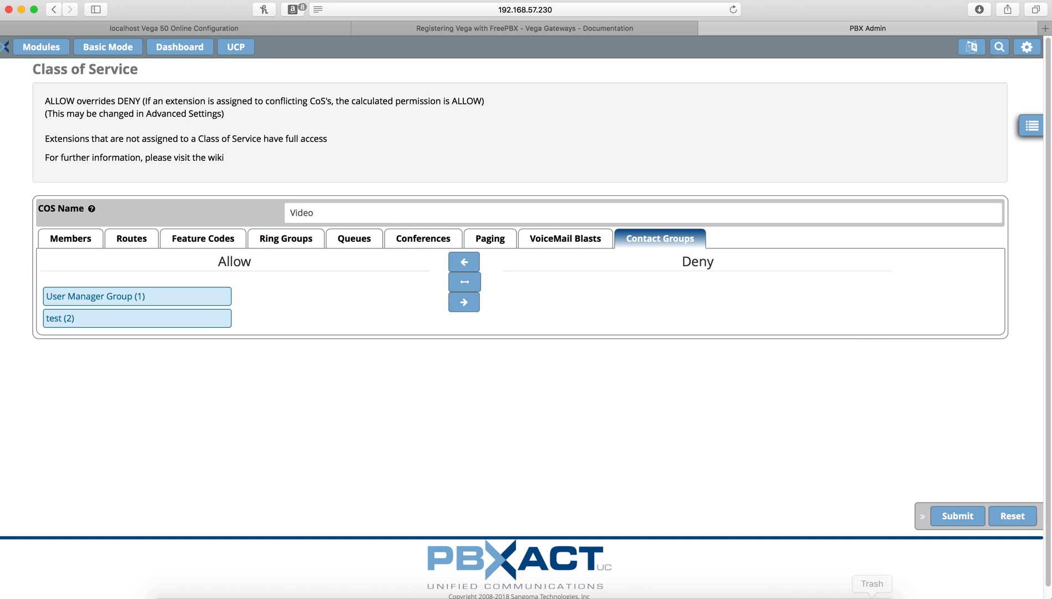
# Step: Save the Video class of service and apply the configuration
pyautogui.click(958, 516)
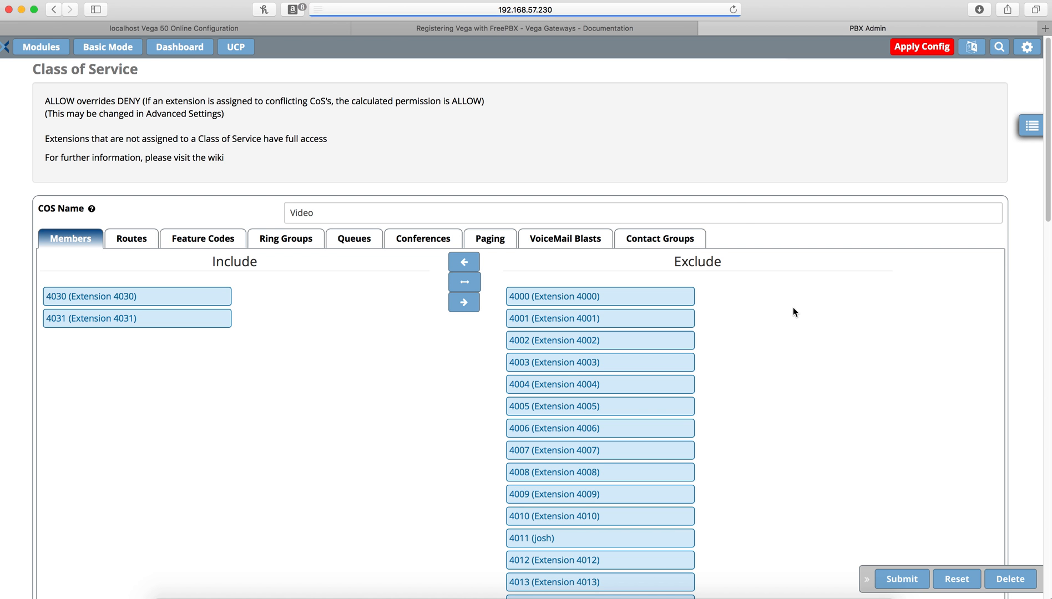
pyautogui.click(932, 52)
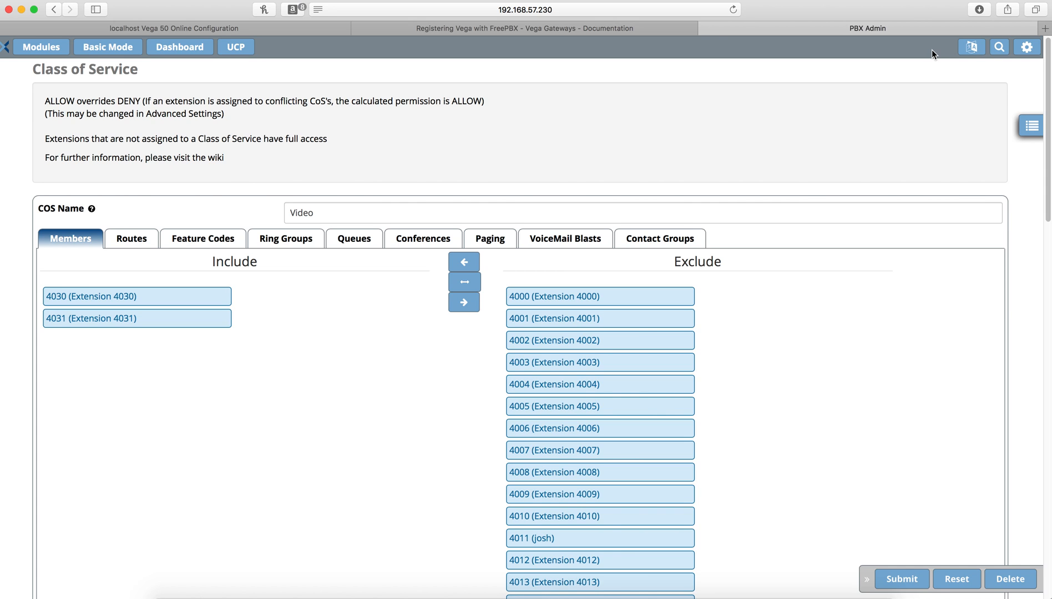
# Step: Open the existing testing class of service and check its allowed and denied routes
pyautogui.click(1032, 133)
pyautogui.click(771, 192)
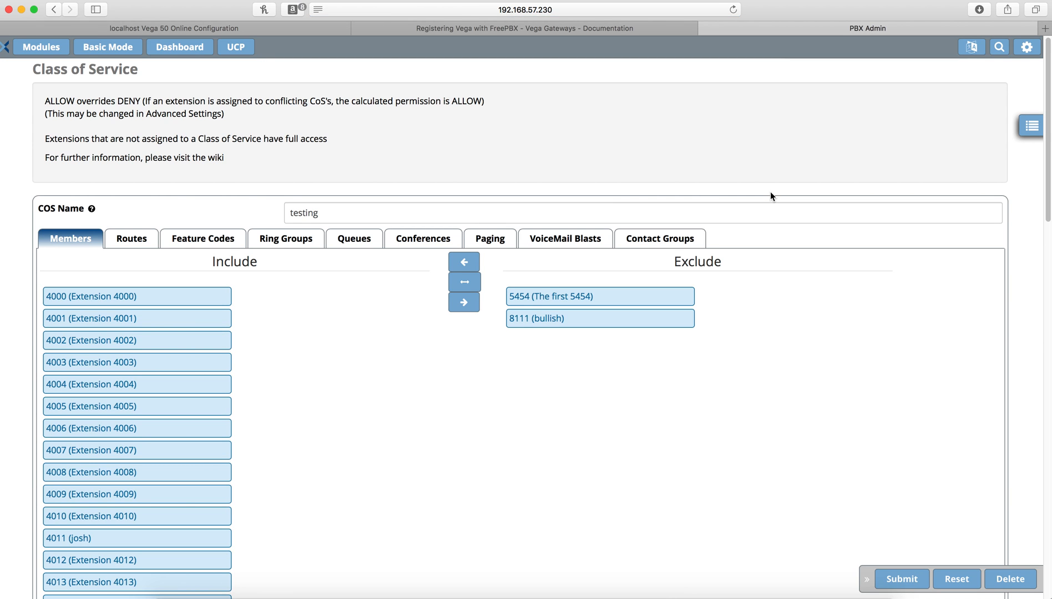
pyautogui.click(142, 242)
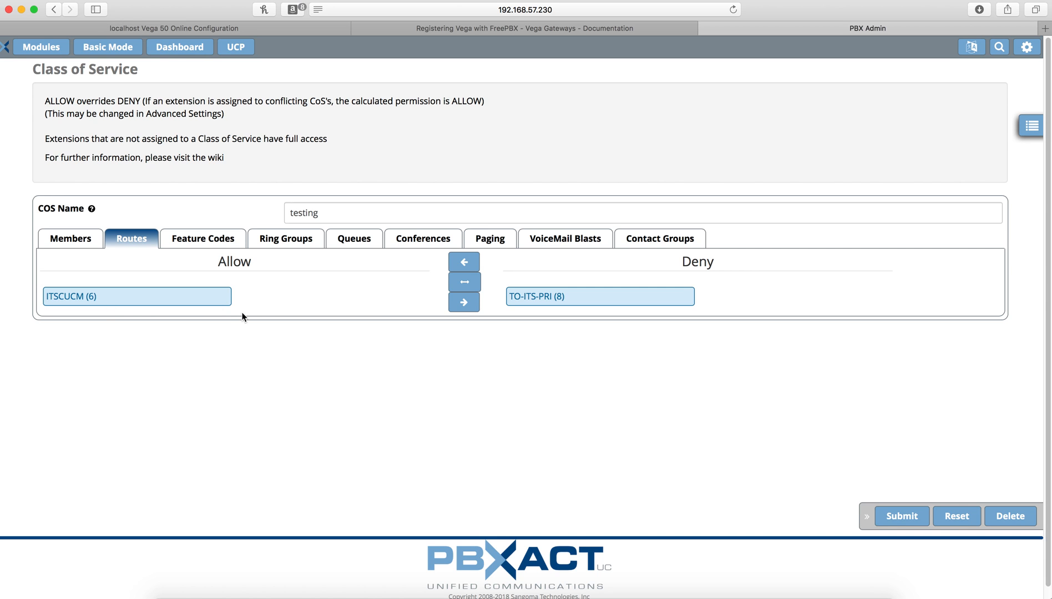